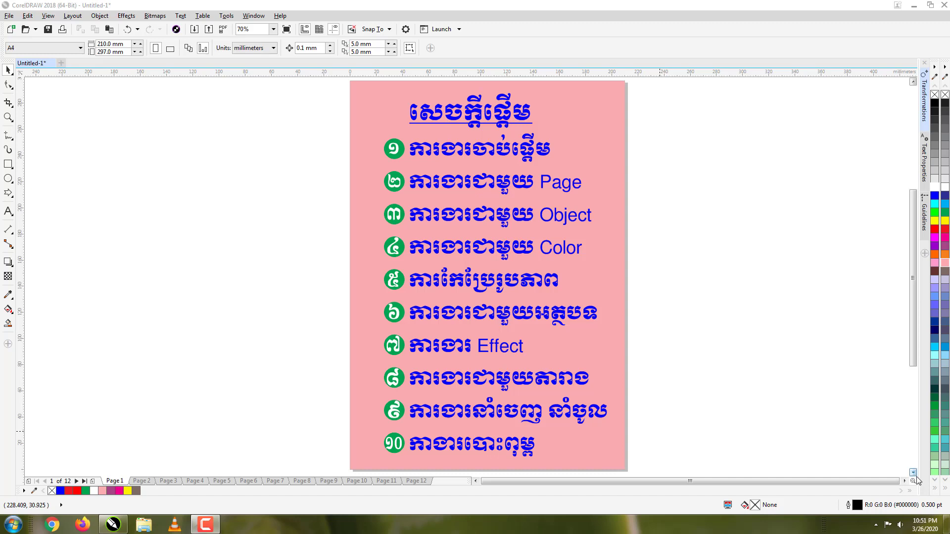
Step: Minimise CorelDRAW and browse the Start menu's All Programs list
click(914, 5)
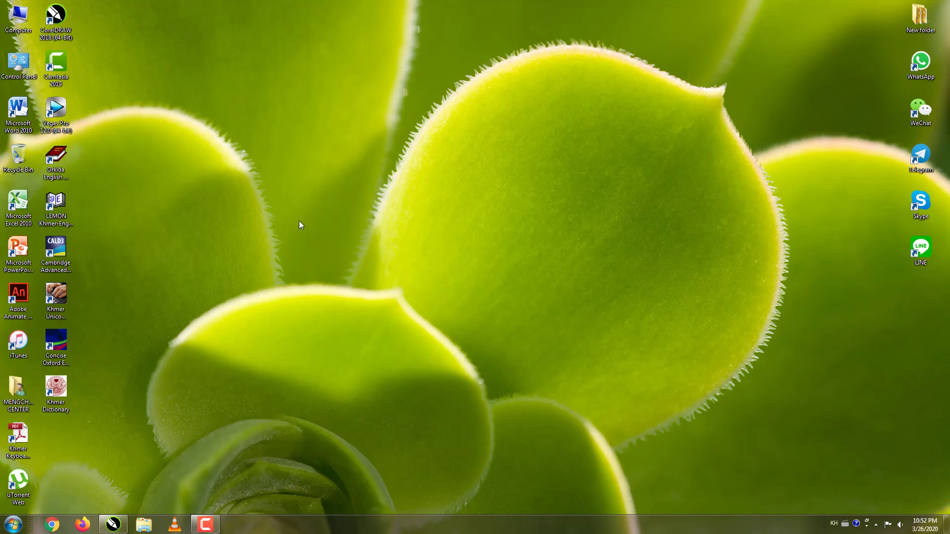
click(15, 526)
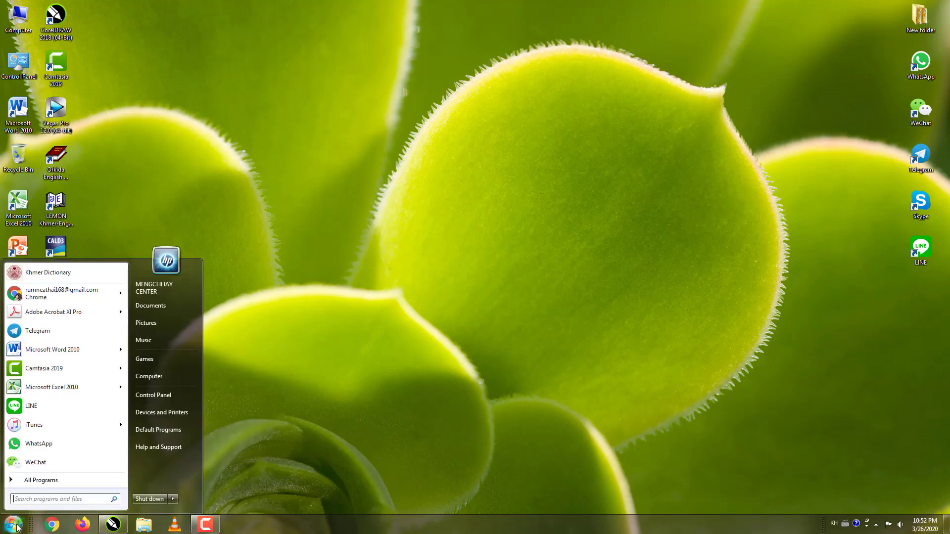
click(79, 478)
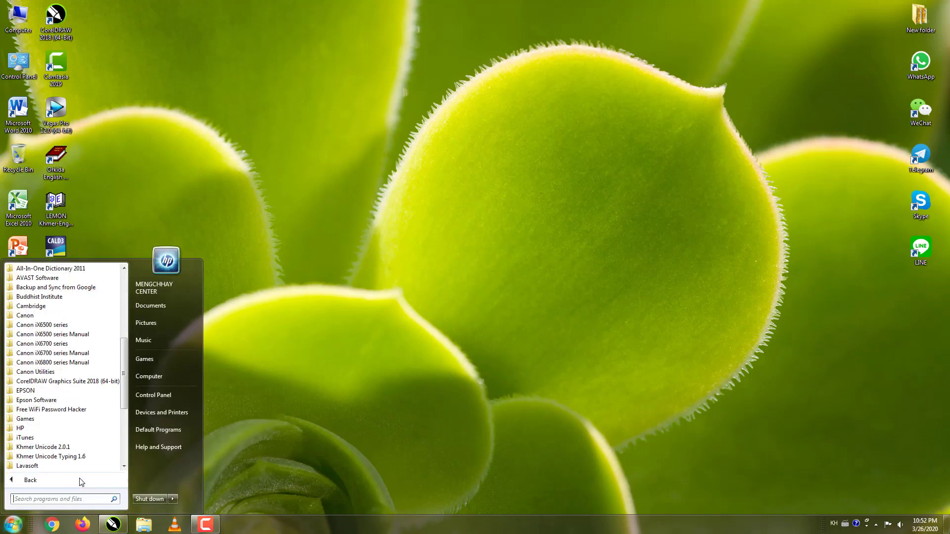
scroll(77, 405, down, 1)
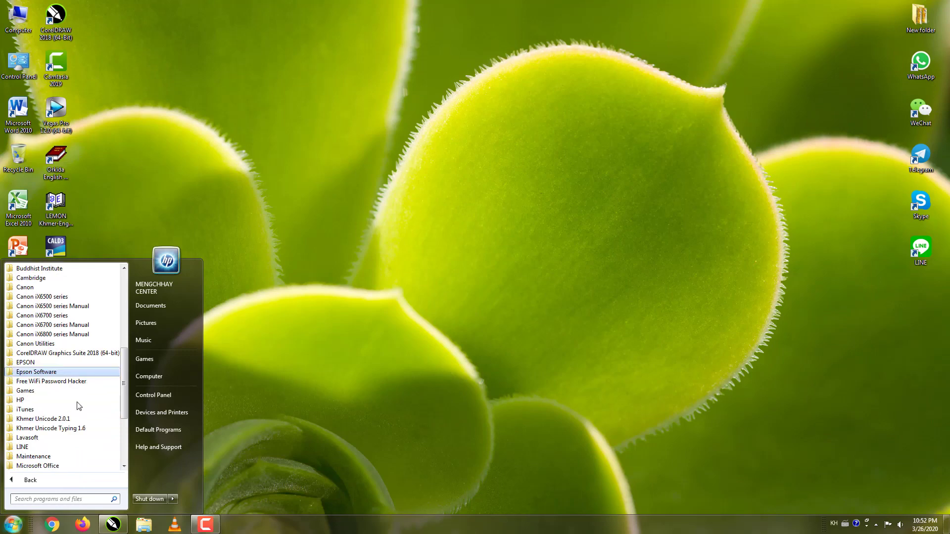
scroll(78, 406, down, 1)
scroll(77, 406, down, 2)
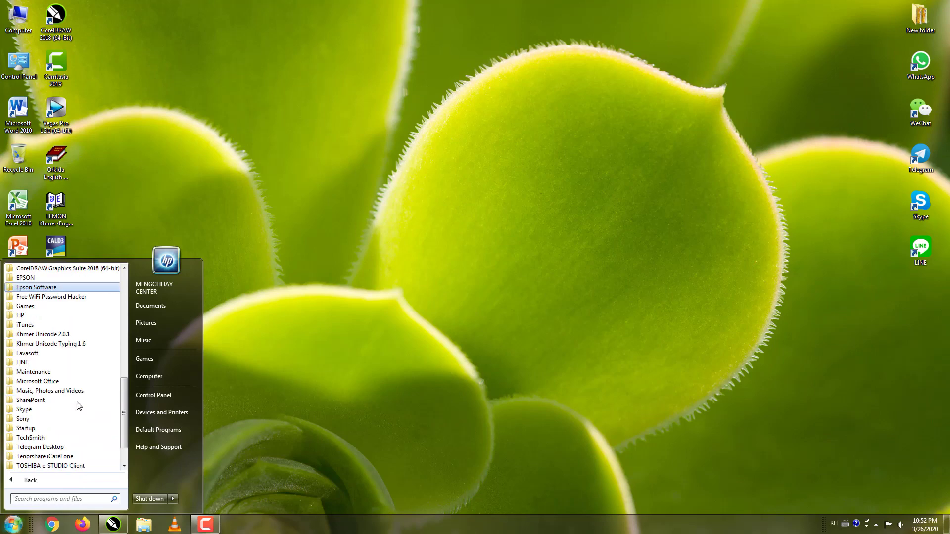
scroll(77, 402, up, 3)
scroll(76, 403, up, 1)
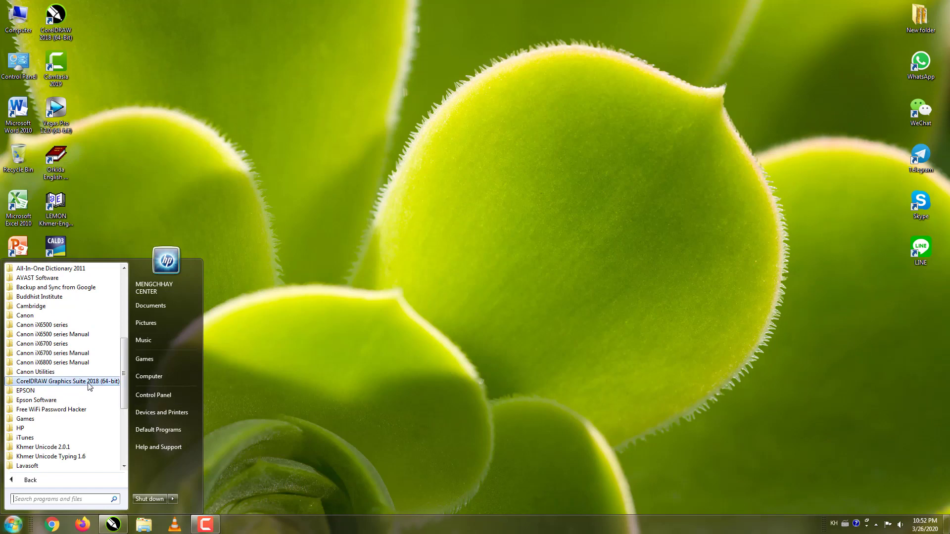
Step: Expand the CorelDRAW Graphics Suite 2018 folder, close Start, and launch CorelDRAW from its desktop icon
click(89, 383)
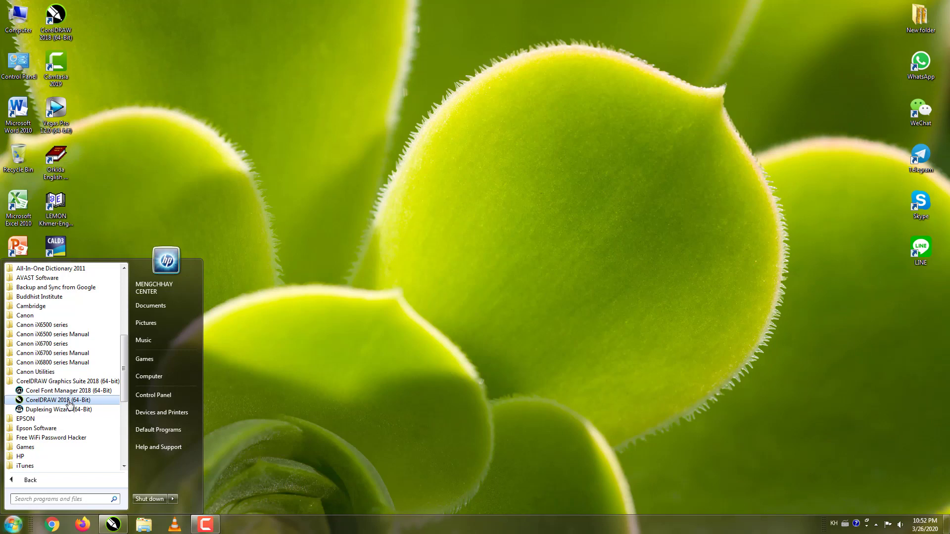
click(289, 394)
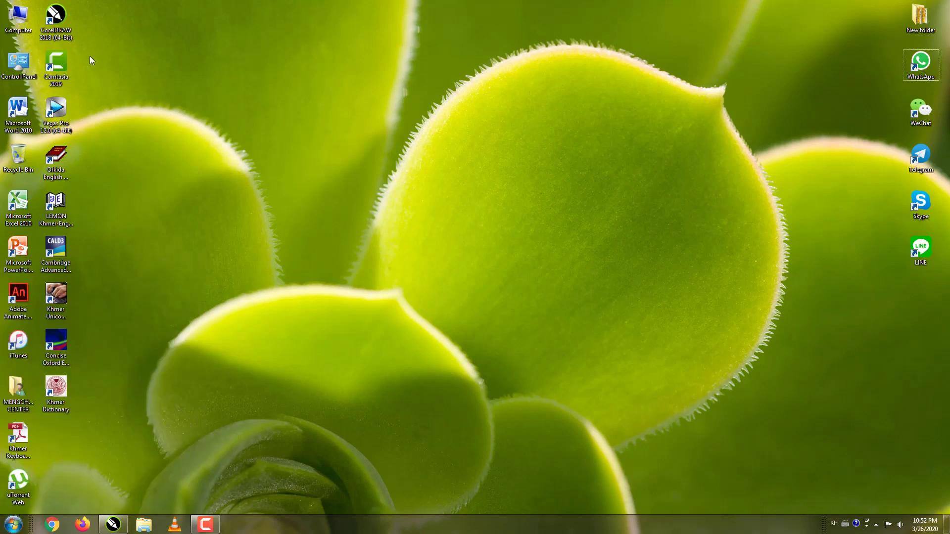
double_click(63, 22)
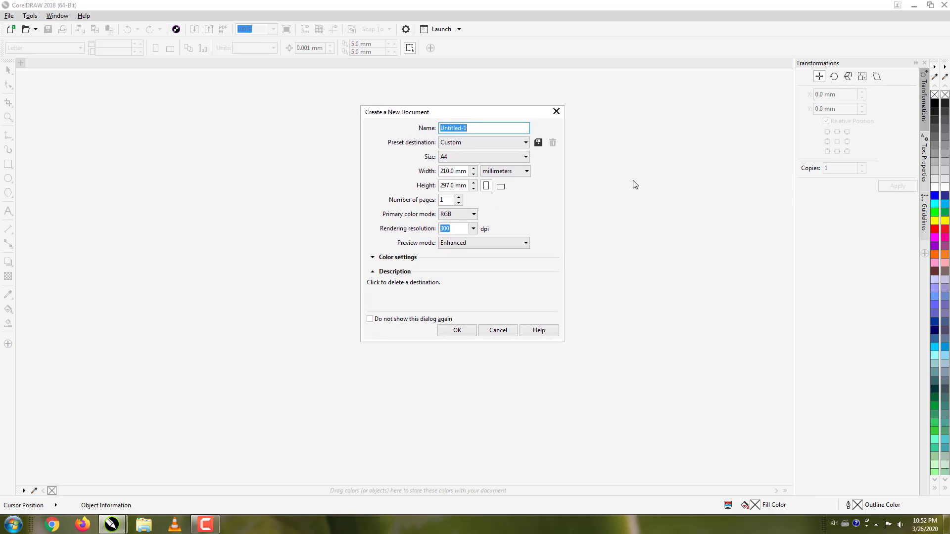
Step: Move the Create a New Document dialog slightly upward
drag(487, 112, 485, 101)
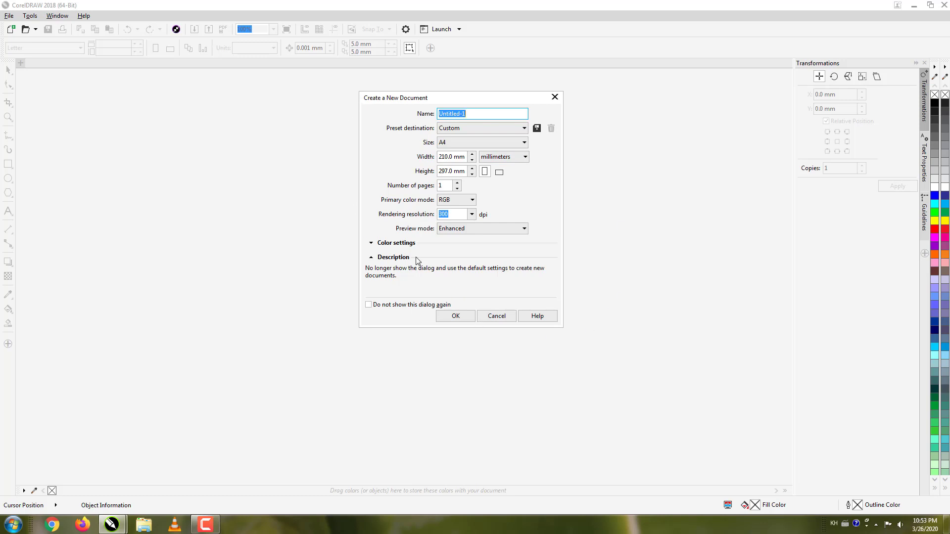
Step: Replace the document name Untitled-1 with 'CorelDraw Tutorial 2018' after switching input to English
click(475, 113)
drag(480, 113, 440, 113)
text(ស)
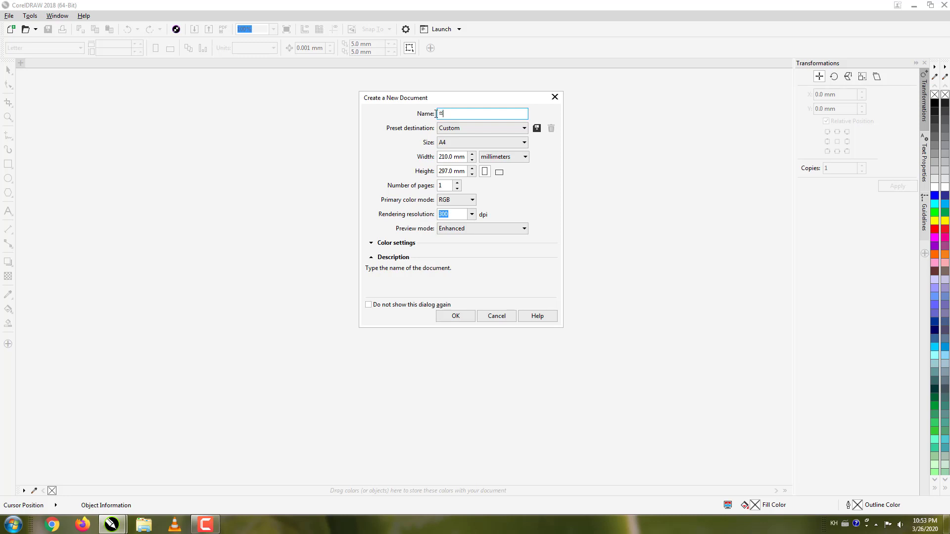
key(BackSpace)
key(alt+shift)
text(C)
text(orelD)
text(raw T)
text(utorial 2)
text(018)
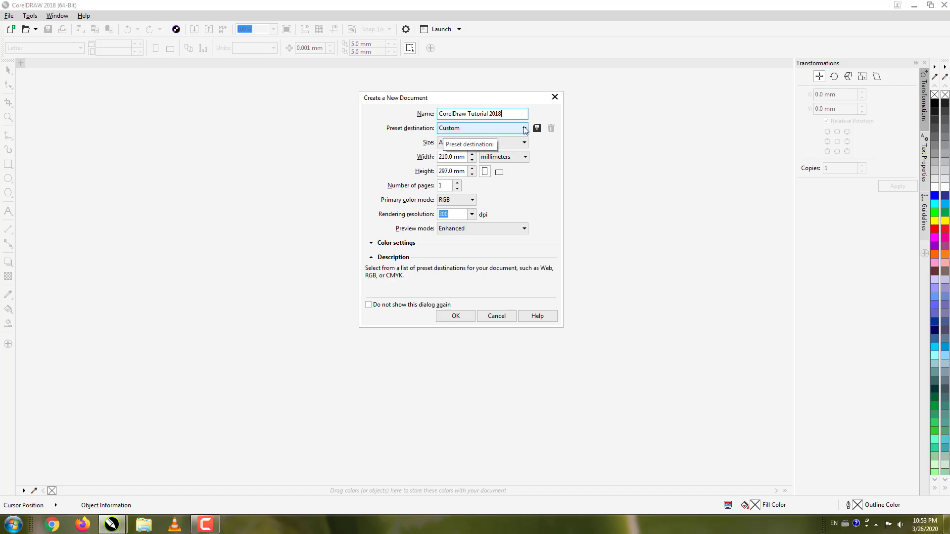
click(525, 129)
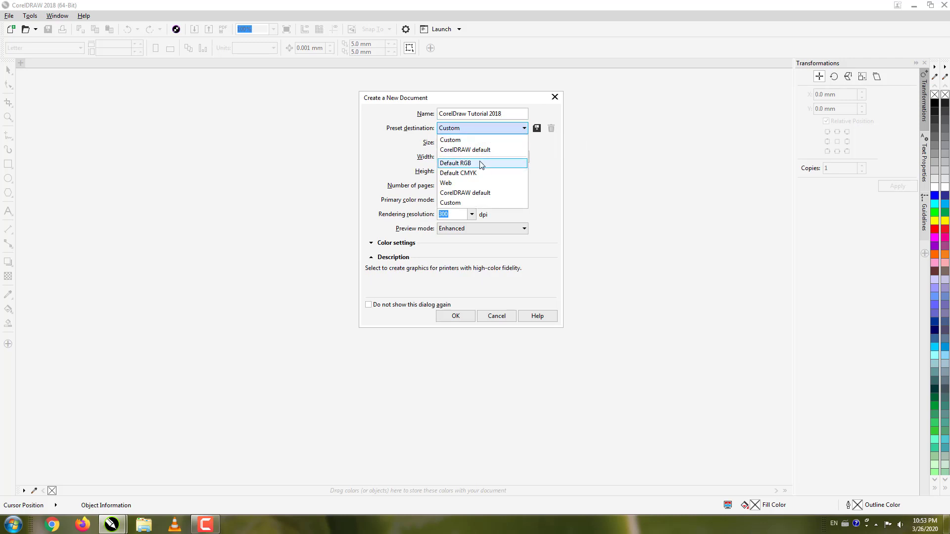
Step: Review the preset and page size lists, keeping Custom and A4 210 × 297 mm
click(476, 129)
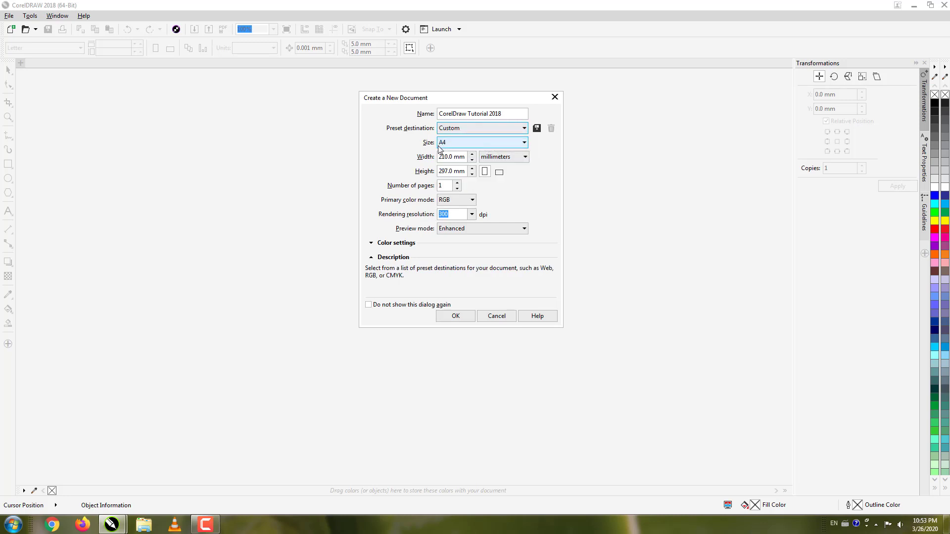
click(525, 144)
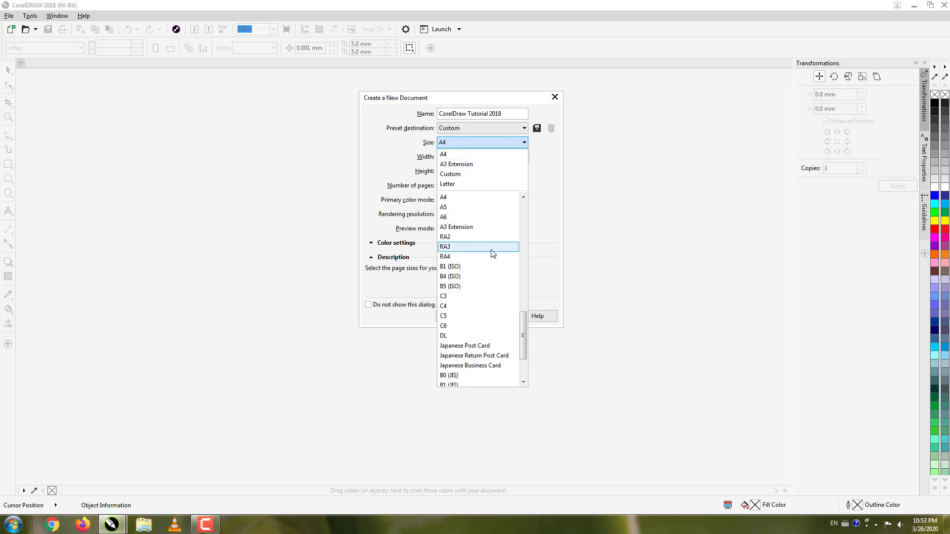
click(538, 206)
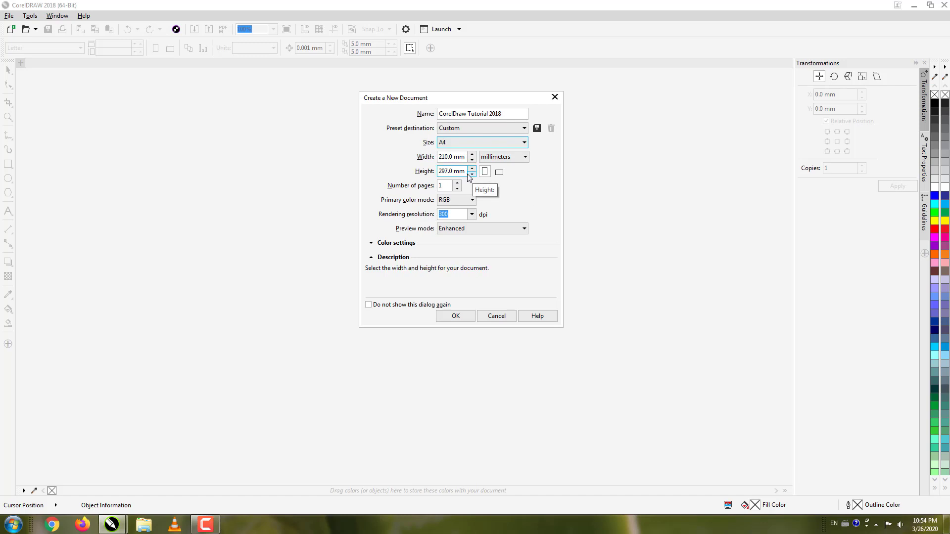
click(524, 157)
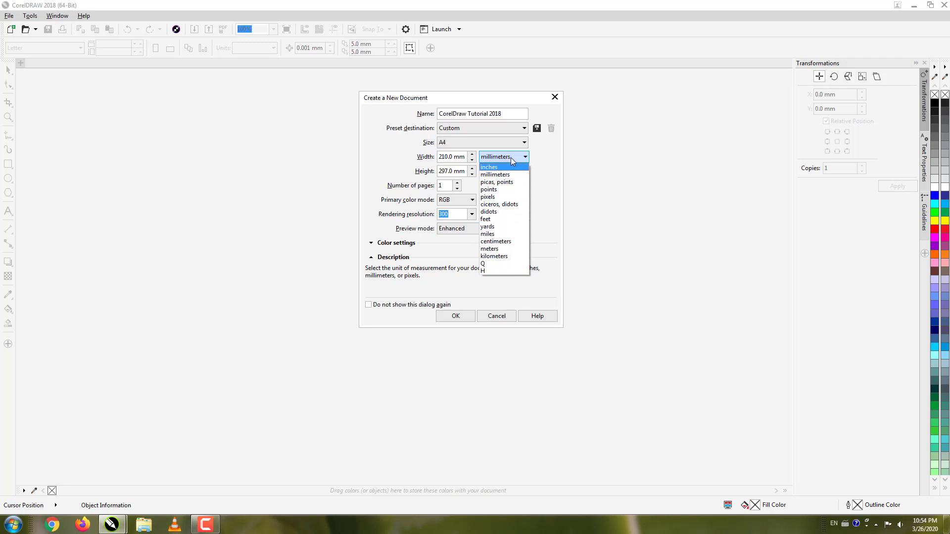
Step: Keep millimetres as the unit and RGB as the primary colour mode
click(539, 161)
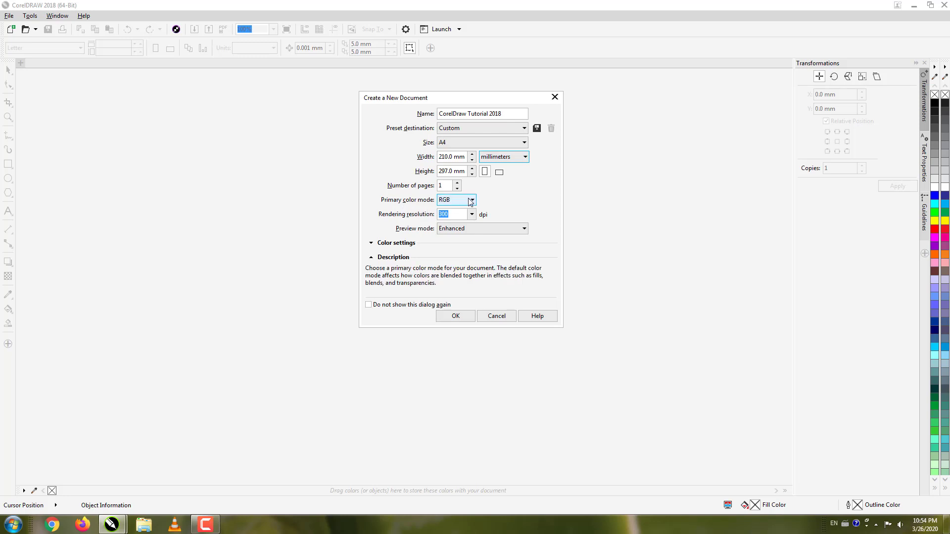
click(470, 201)
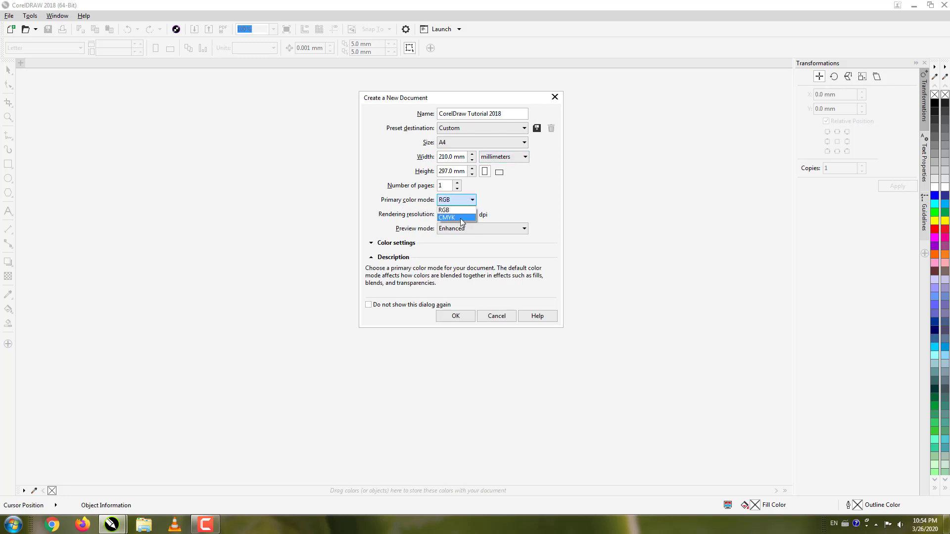
click(472, 203)
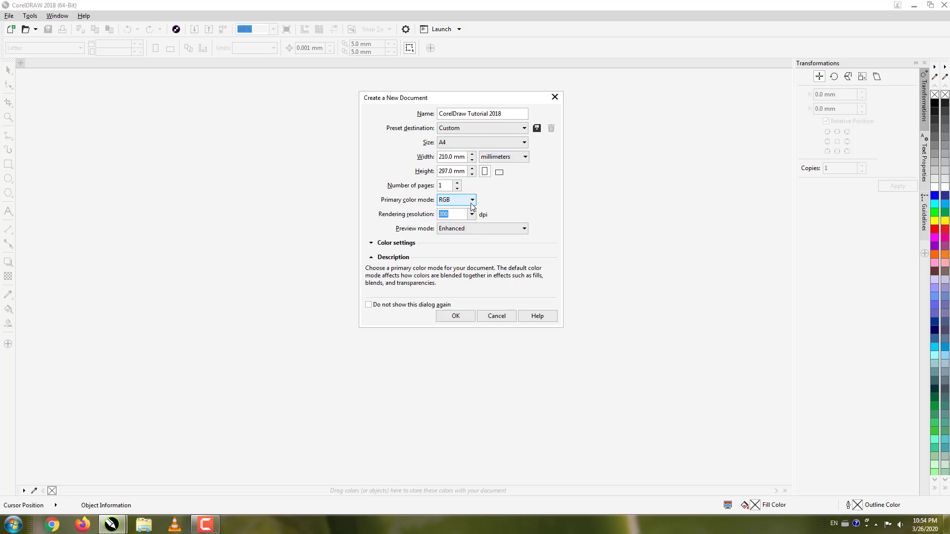
click(474, 200)
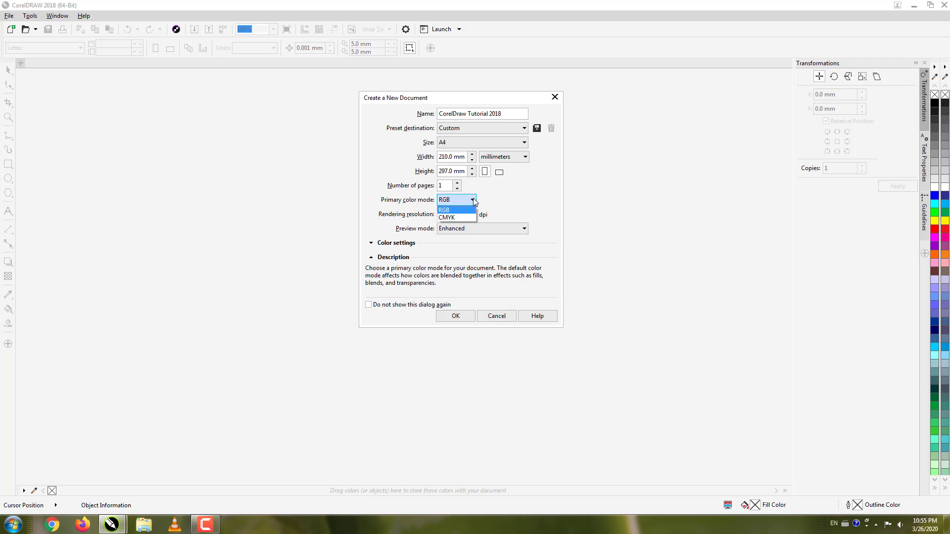
key(Tab)
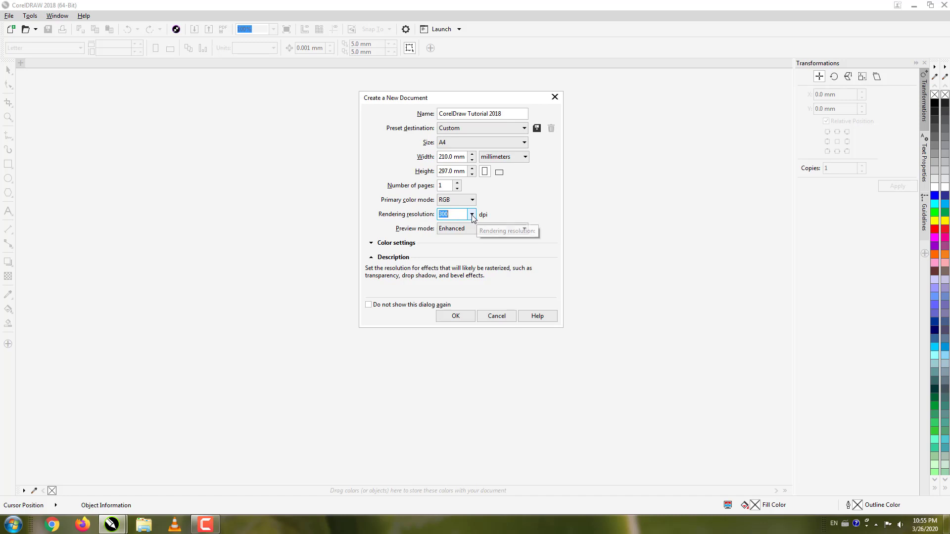
mouse_move(414, 228)
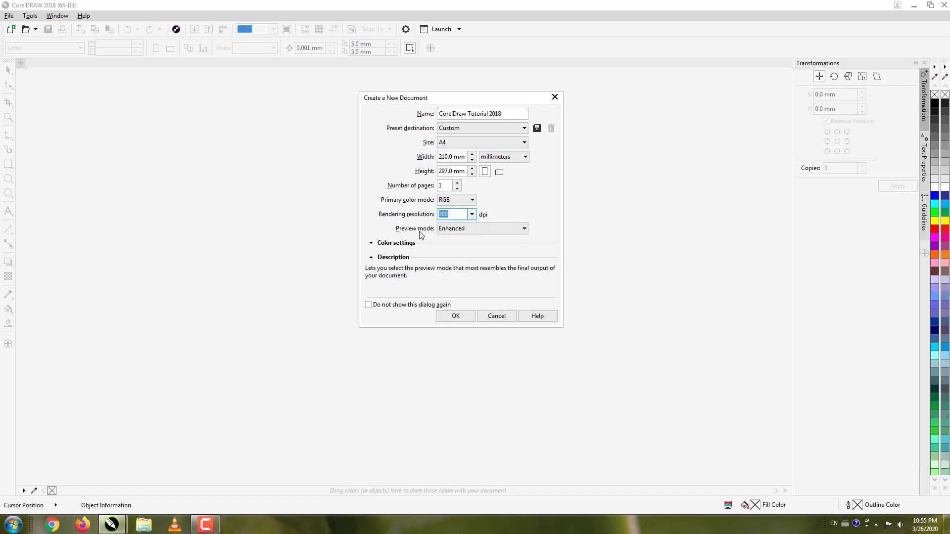
Step: Keep Enhanced preview, tick 'Do not show this dialog again', and create the A4 document
click(524, 230)
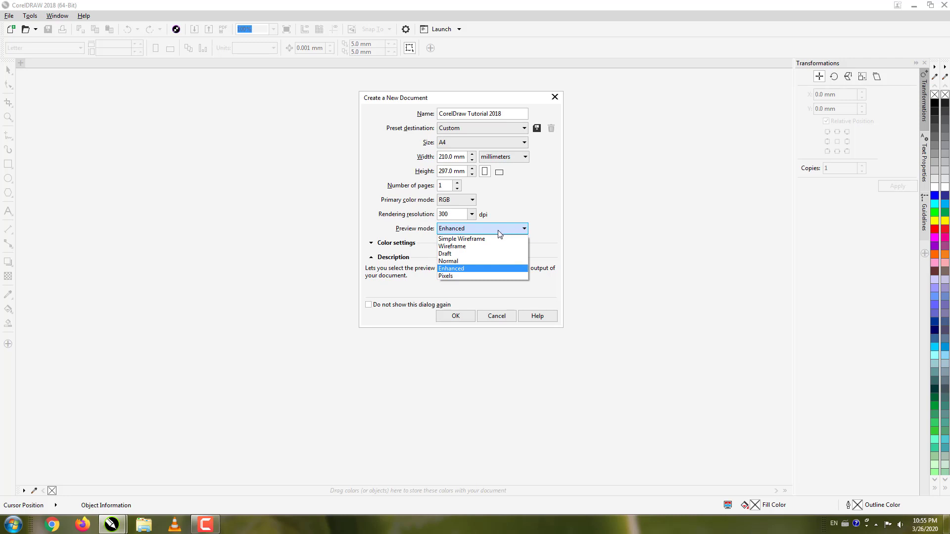
click(526, 230)
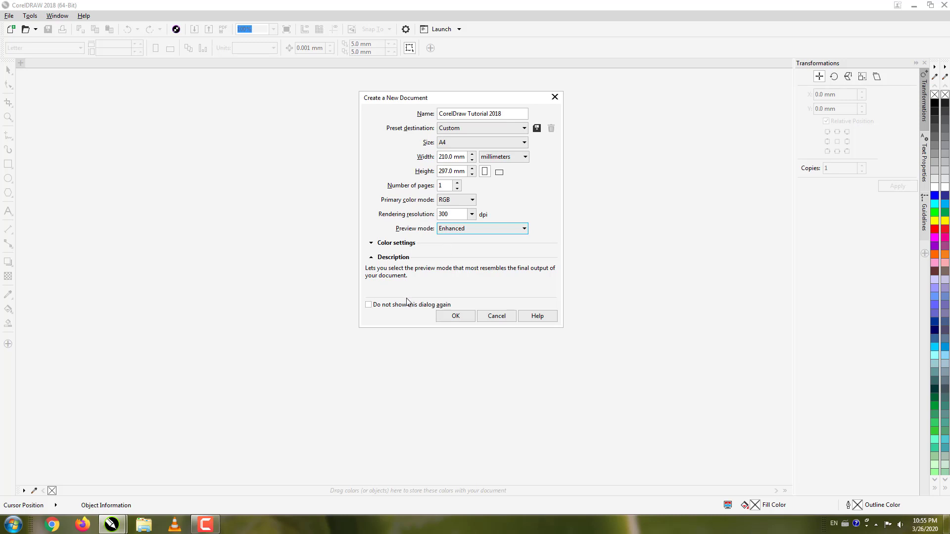
click(369, 305)
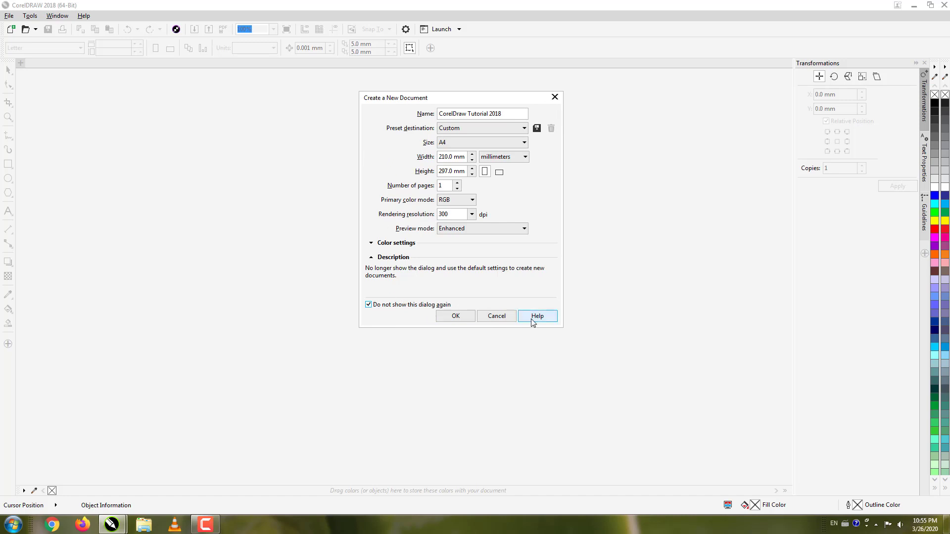
click(455, 320)
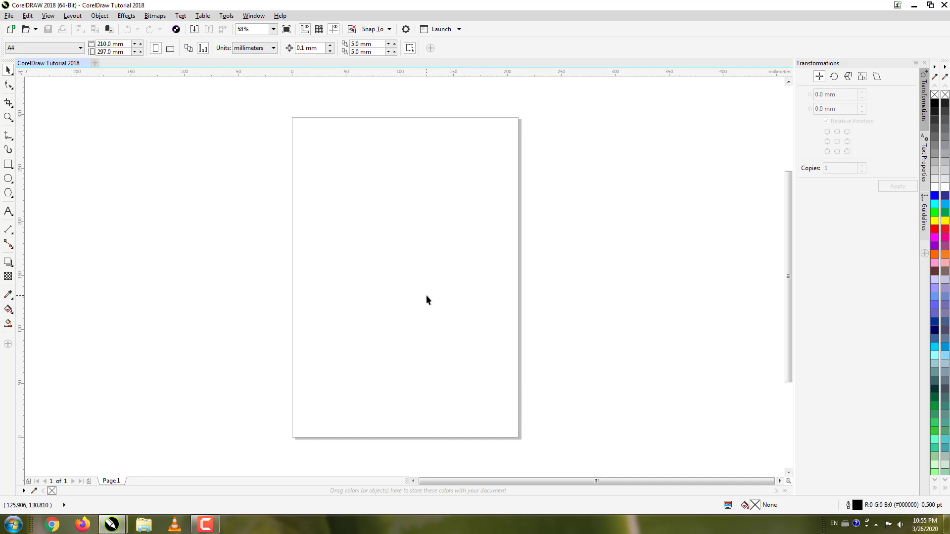
Step: Pan the view of the blank A4 page right and then slightly left
mouse_move(425, 295)
mouse_down()
mouse_move(484, 287)
mouse_move(487, 261)
mouse_move(475, 277)
mouse_up()
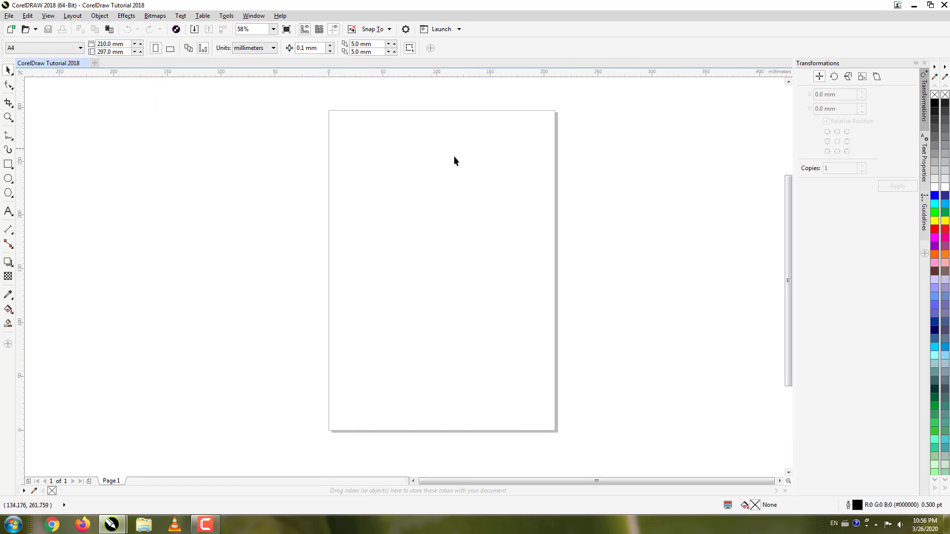
drag(478, 235, 464, 236)
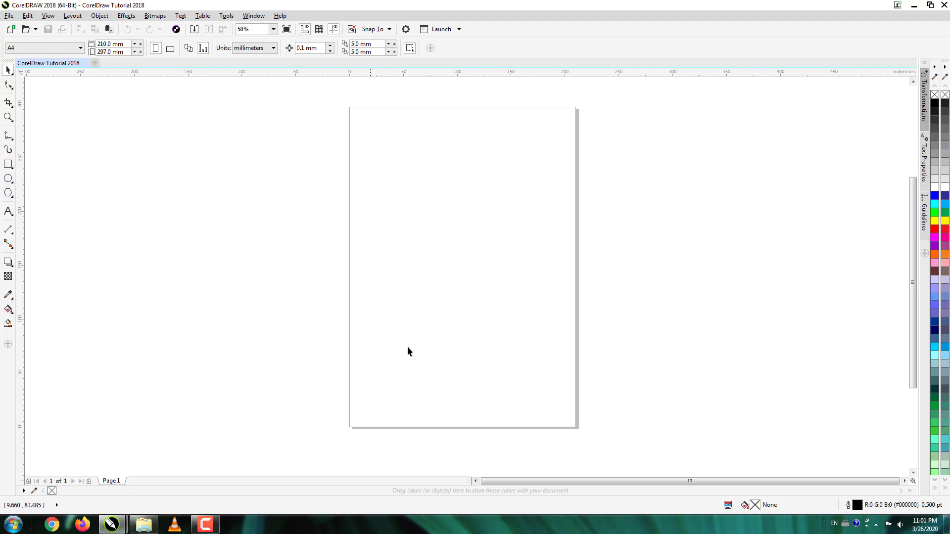
Step: Pan the page, then show the Window > Toolbars list
drag(468, 302, 466, 321)
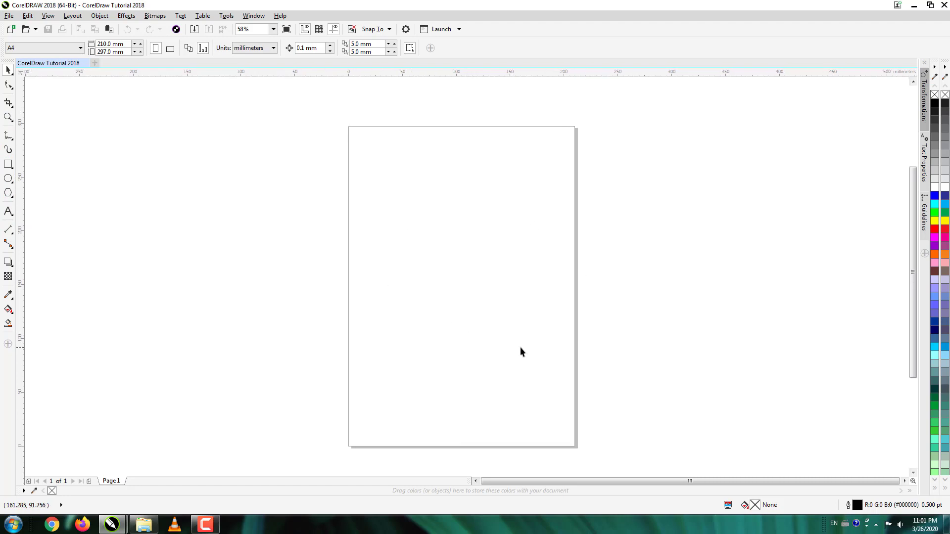
drag(520, 350, 522, 341)
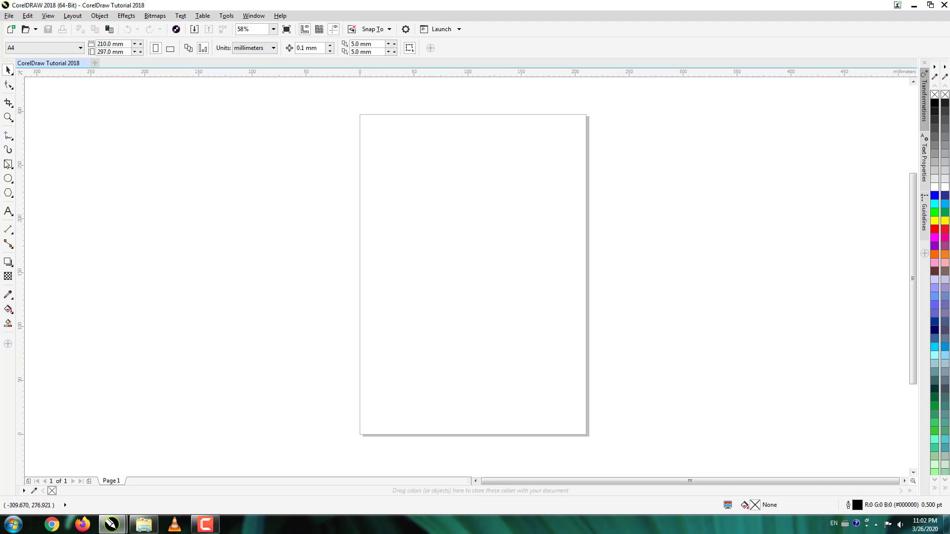
click(257, 15)
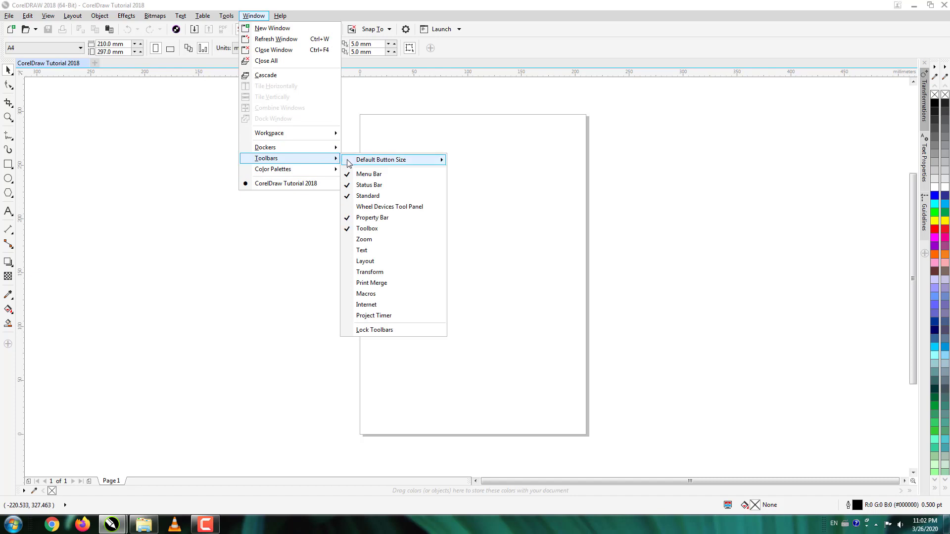
mouse_move(266, 158)
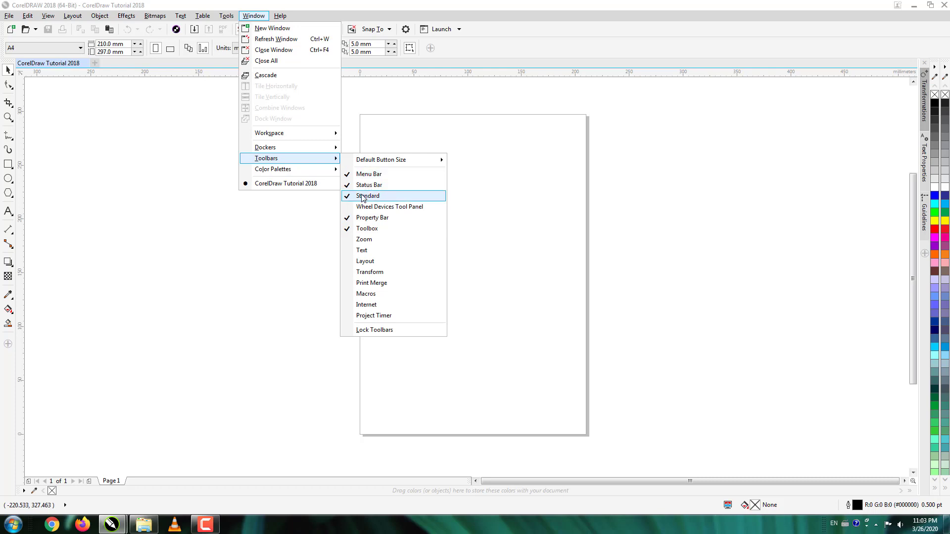
Step: Close the toolbars list unchanged, pan the page left, and show the File menu
click(316, 231)
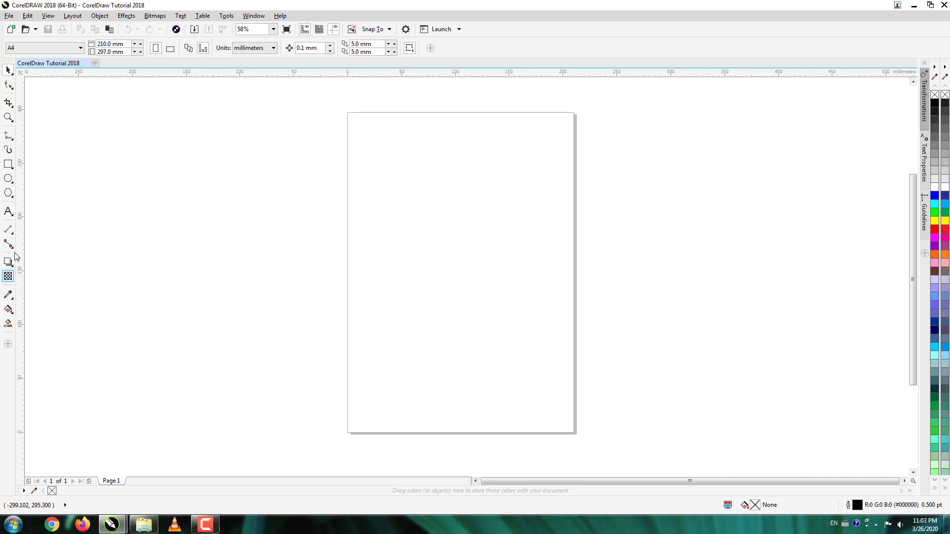
drag(297, 191, 302, 193)
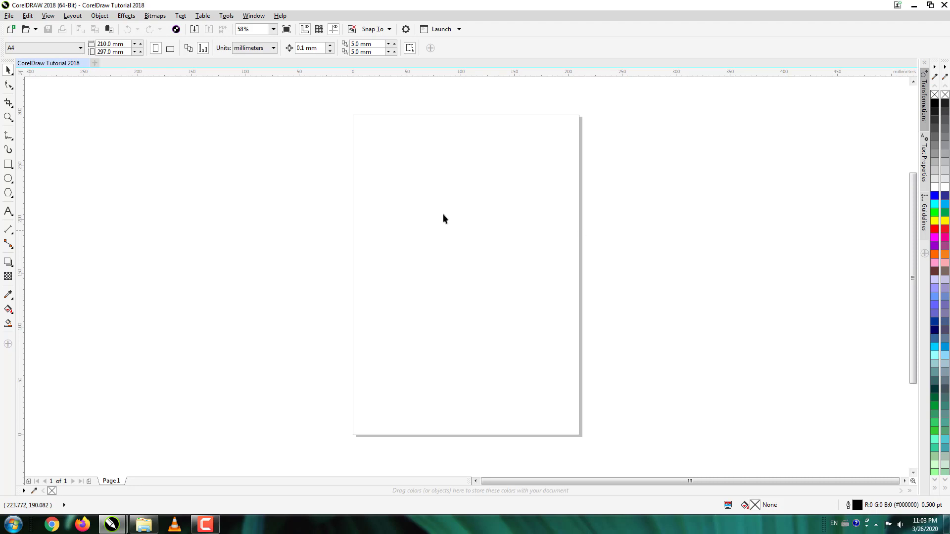
drag(292, 201, 269, 198)
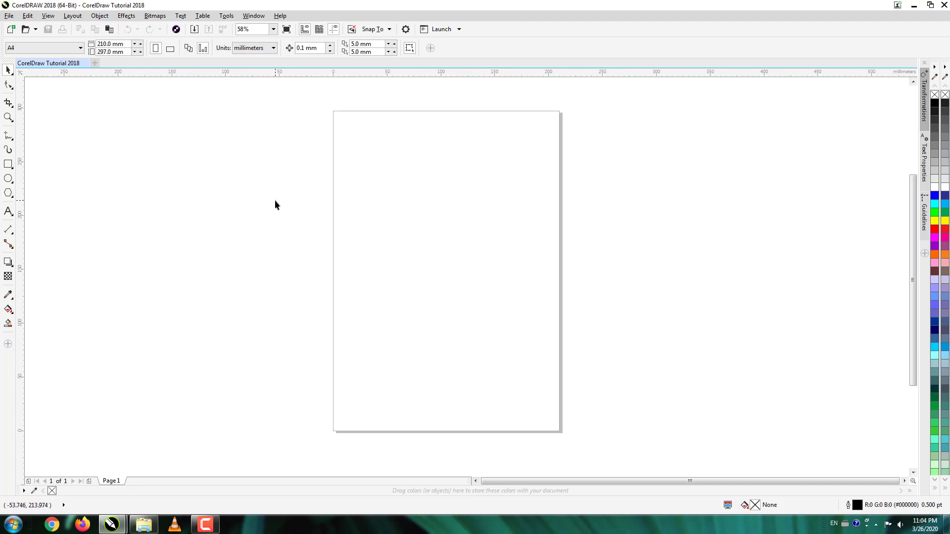
drag(274, 200, 267, 208)
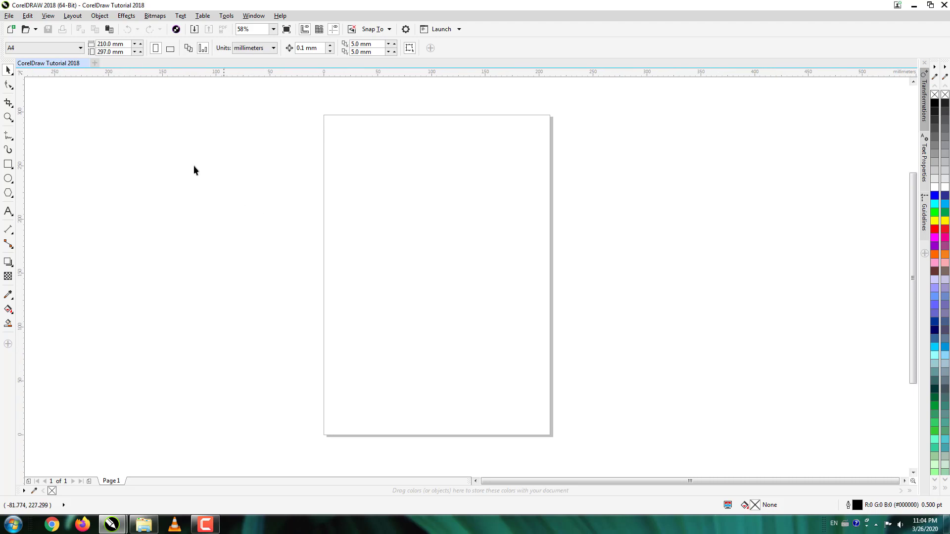
click(10, 16)
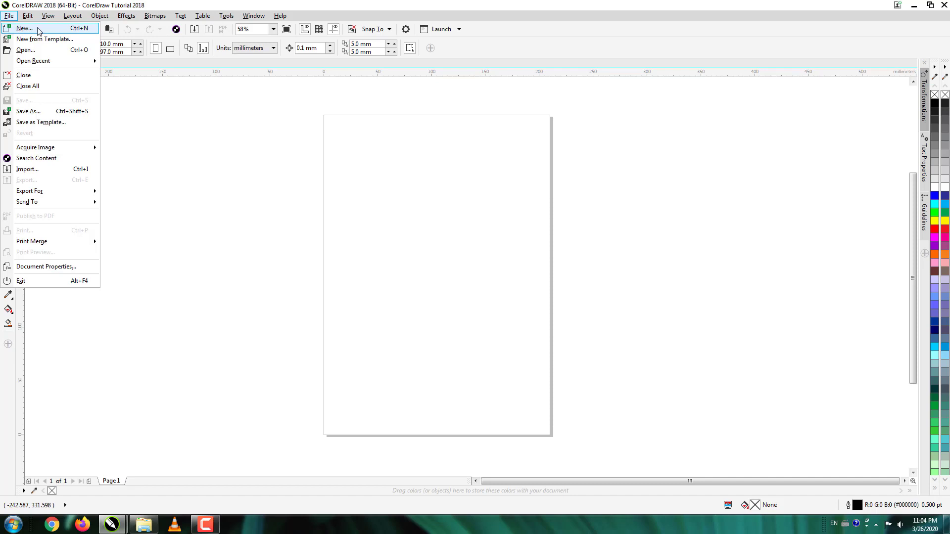
Step: Create a new blank document Untitled-1 and switch between the two document tabs
click(72, 31)
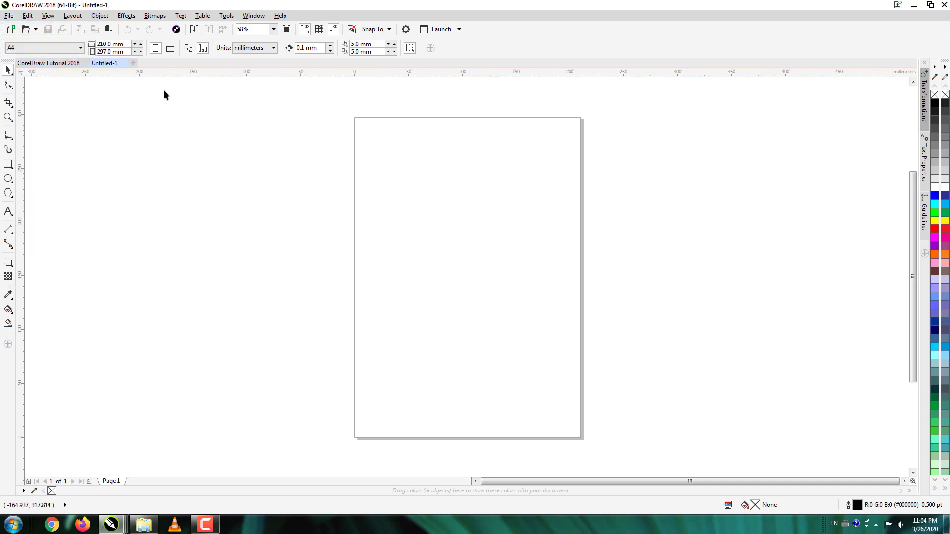
click(65, 63)
click(104, 64)
Step: Show the File menu's commands again, then close the menu
click(9, 16)
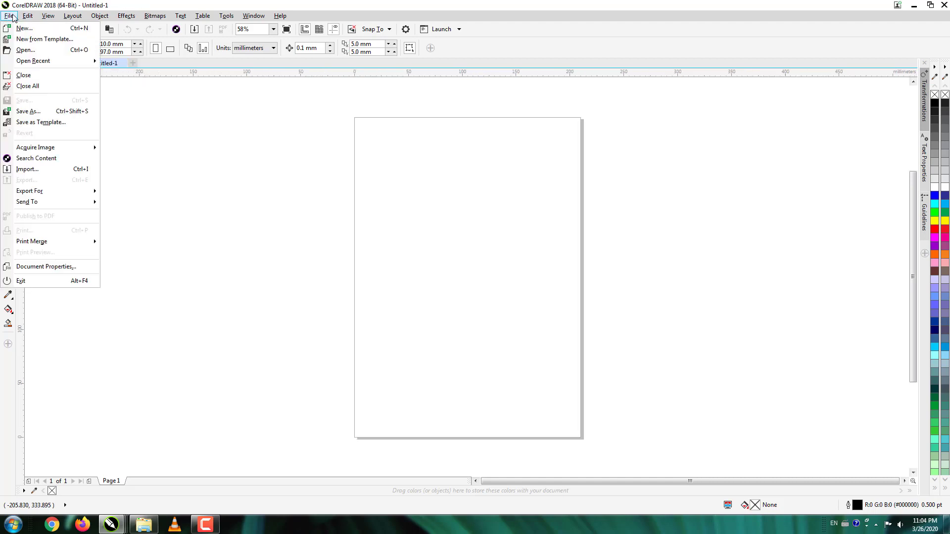
click(9, 15)
click(123, 105)
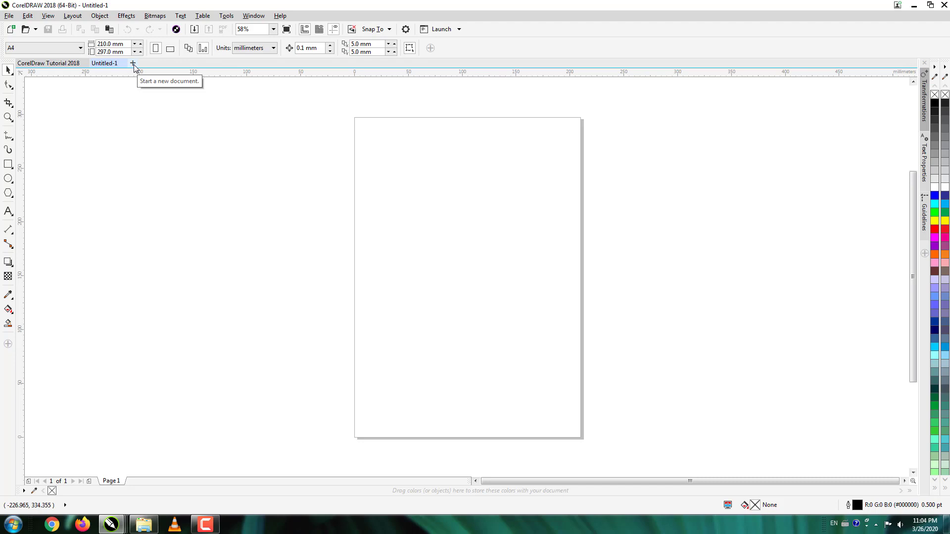
Step: Add a blank Untitled-2 document, cycle through the document tabs, and show the Open Recent list
click(133, 63)
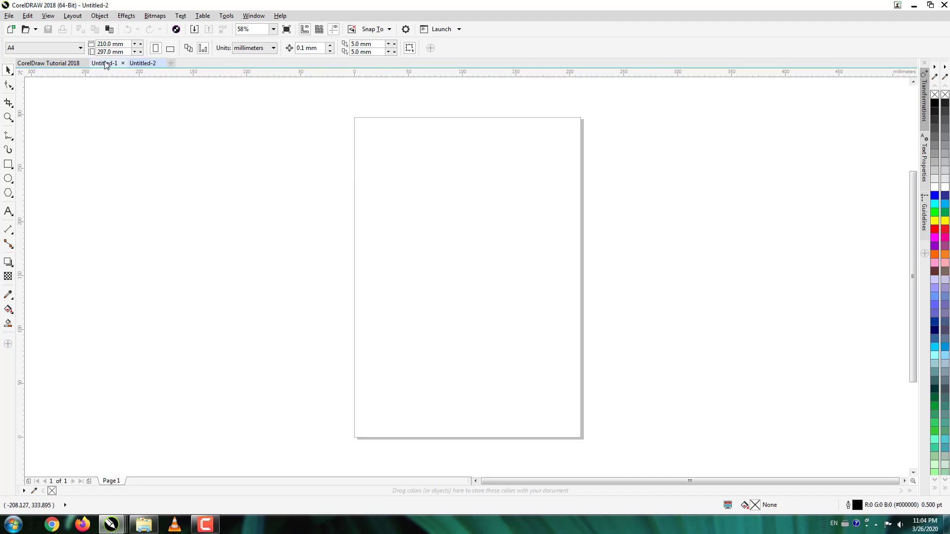
click(105, 65)
click(59, 64)
click(109, 63)
click(7, 16)
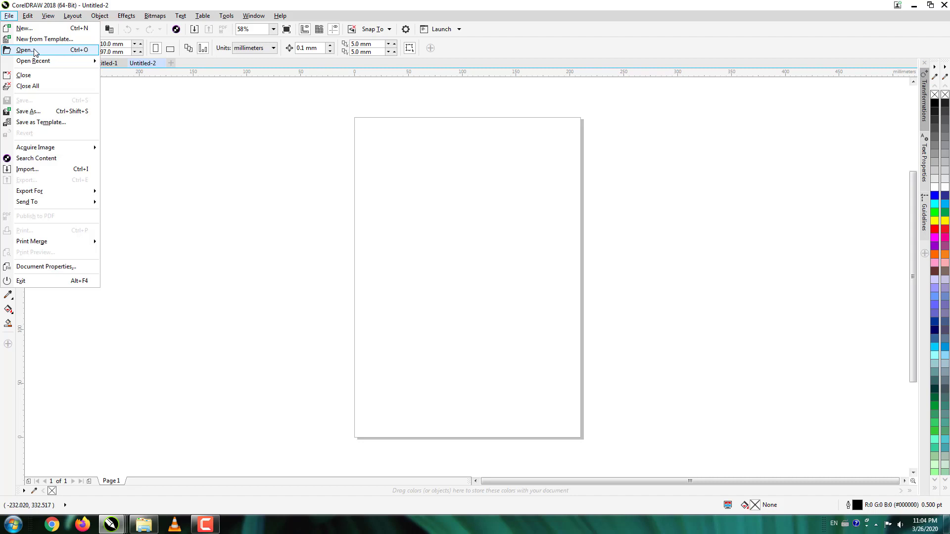
mouse_move(34, 61)
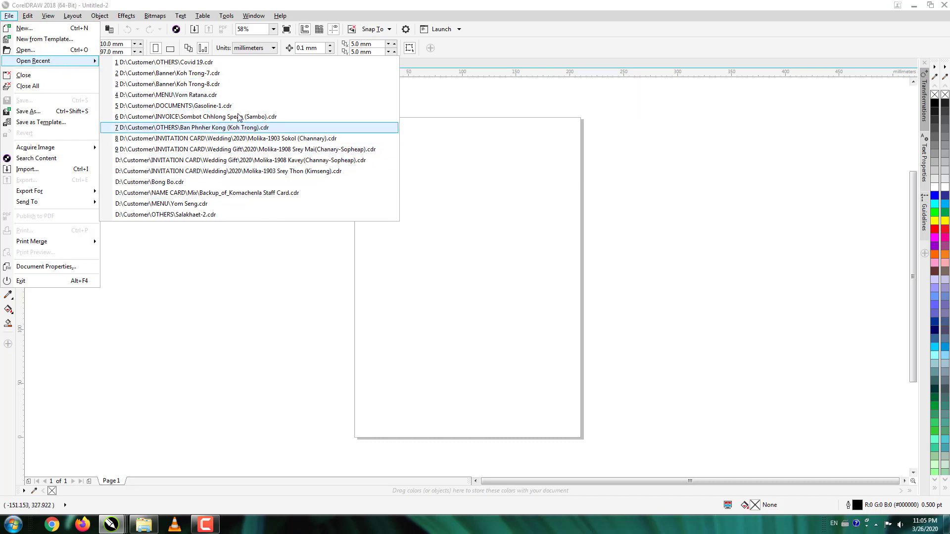
Step: Close Untitled-1 and Untitled-2 from the File menu, keeping only CorelDraw Tutorial 2018 open
click(238, 261)
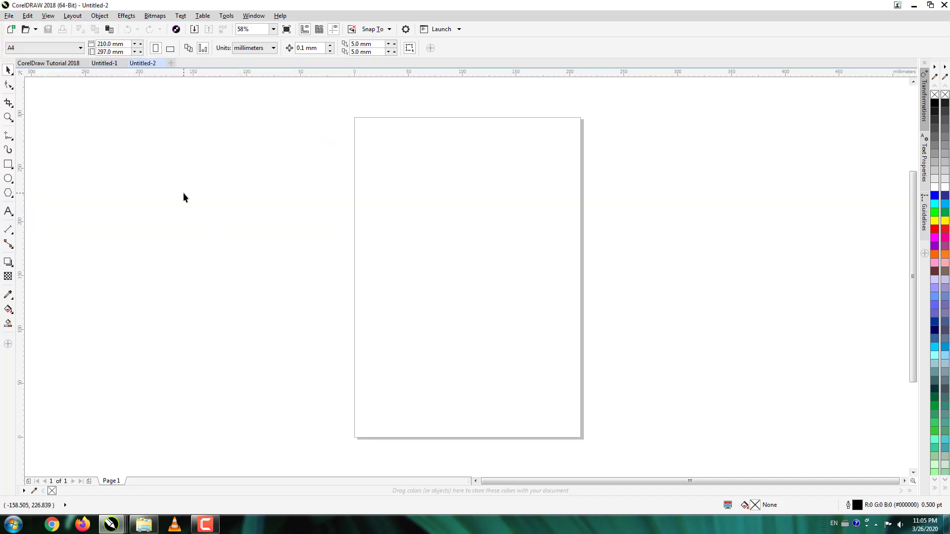
click(9, 15)
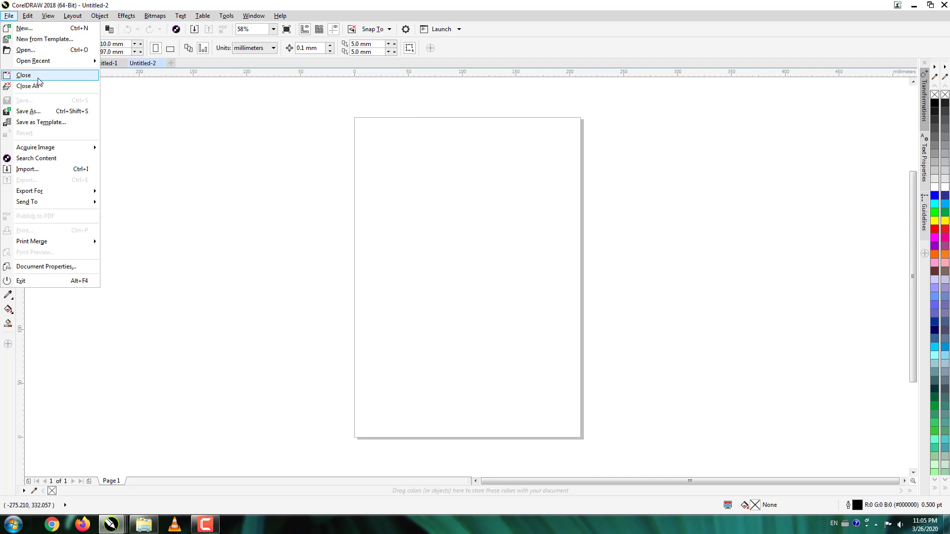
click(159, 102)
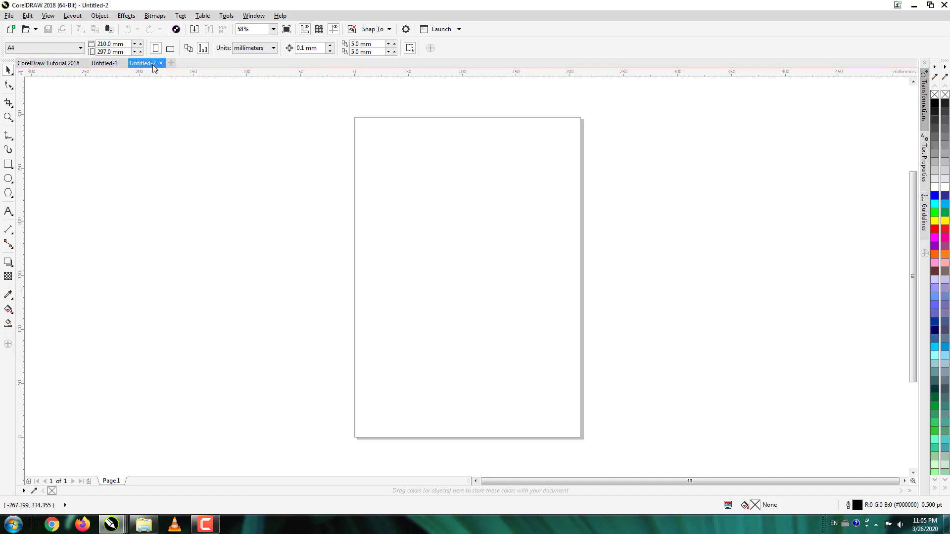
click(10, 17)
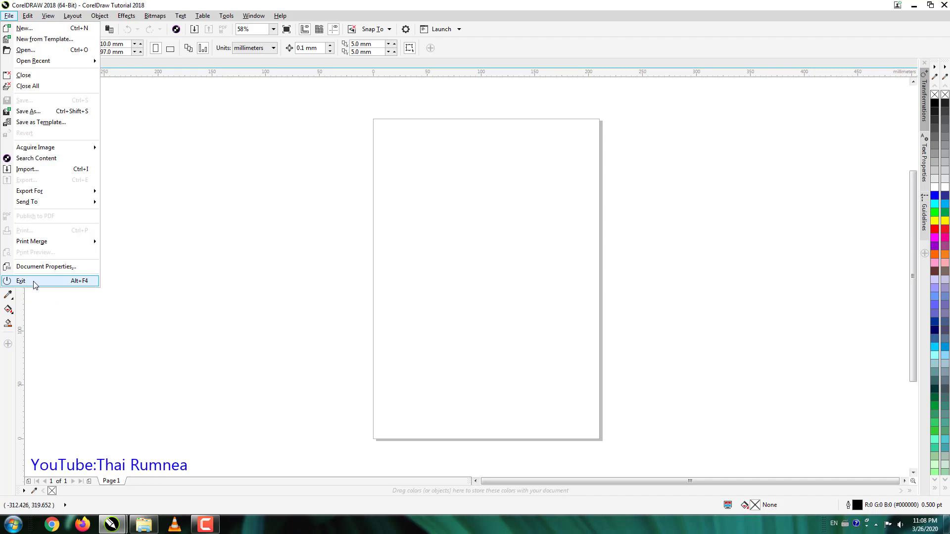
Step: Dismiss the File menu without exiting and pan the blank A4 page slightly left
click(320, 277)
drag(319, 277, 306, 282)
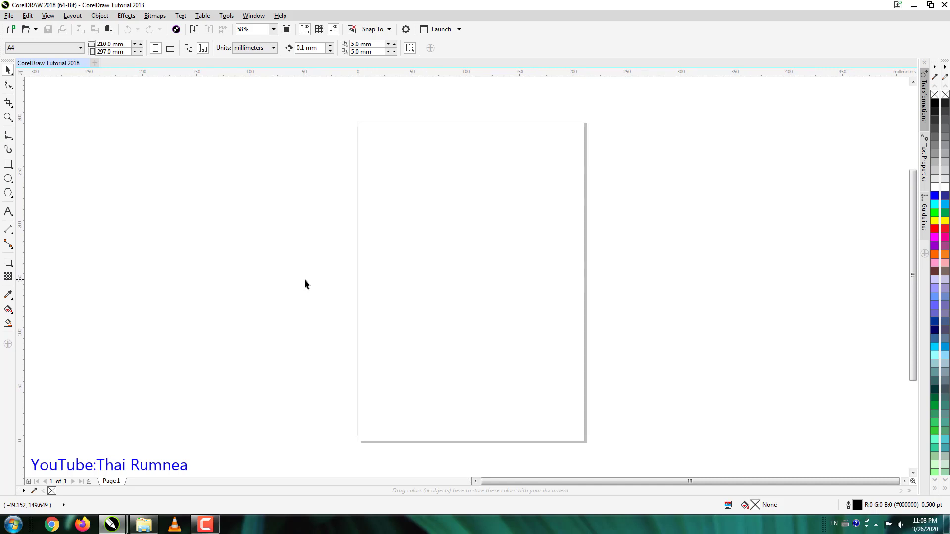